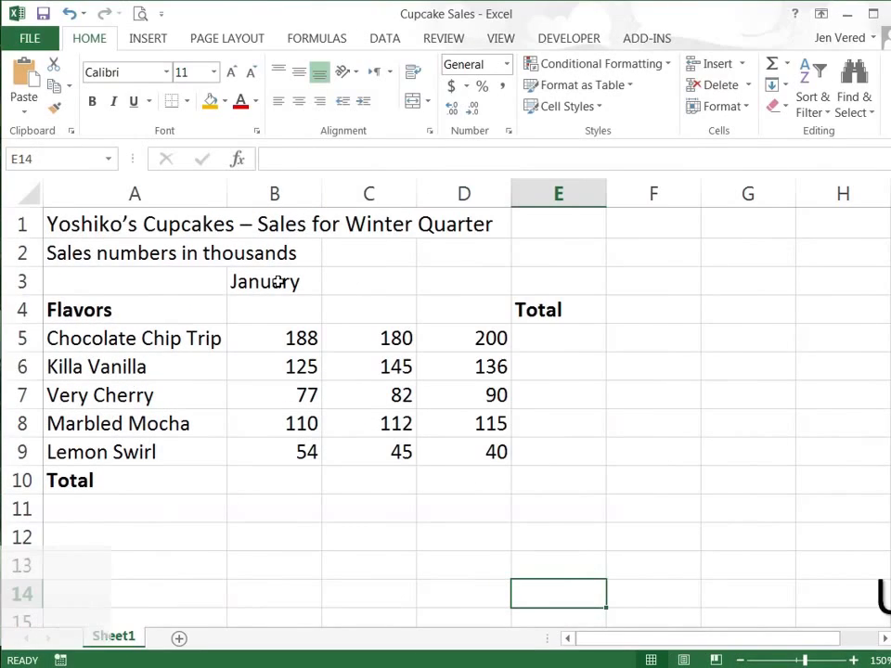
Step: Autofill the month headings from January in B3 across to D3
click(278, 281)
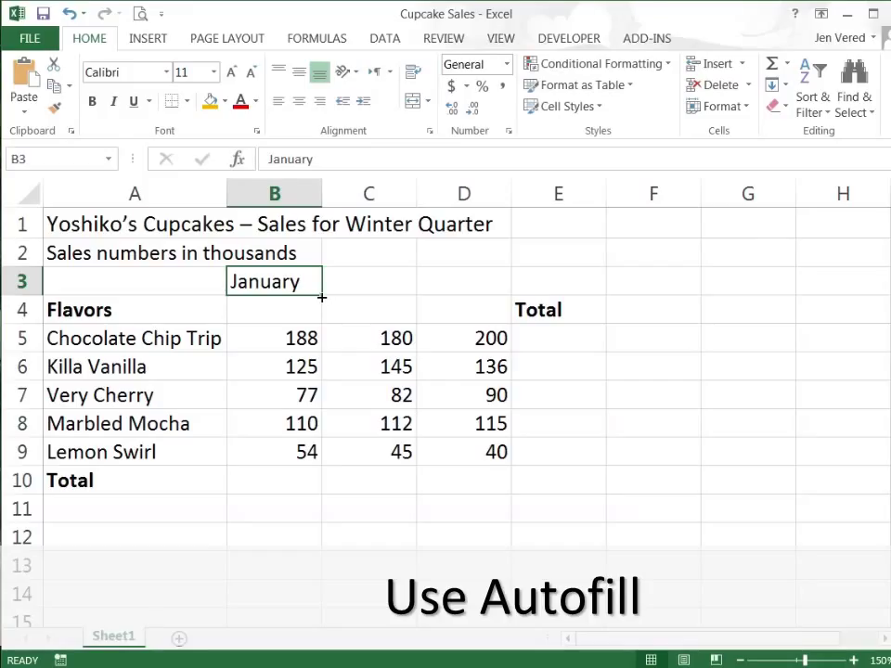
drag(321, 297, 495, 290)
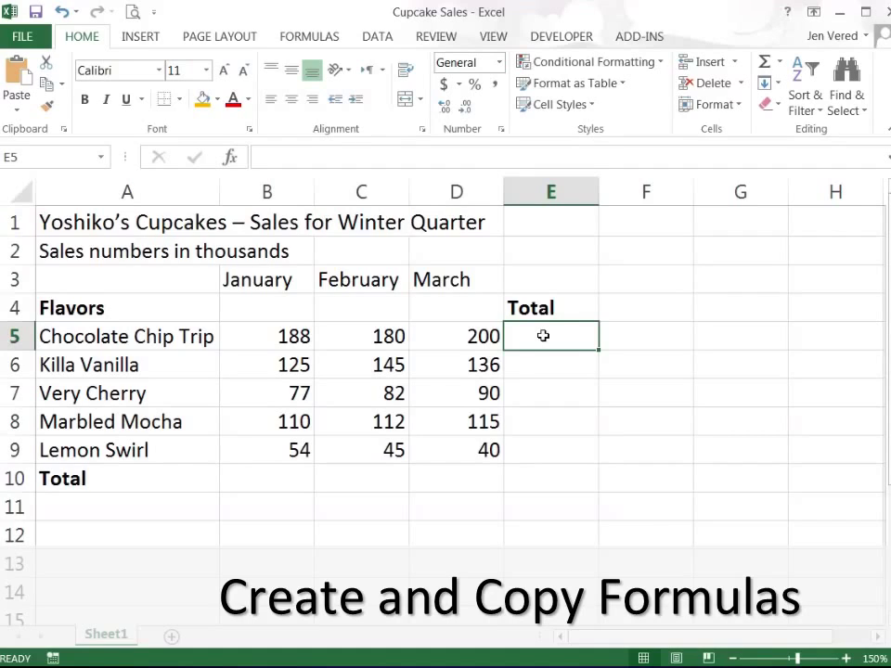
Step: Enter the formula =b5+c5+d5 in E5 to total the Chocolate Chip Trip sales, and check it
text(=)
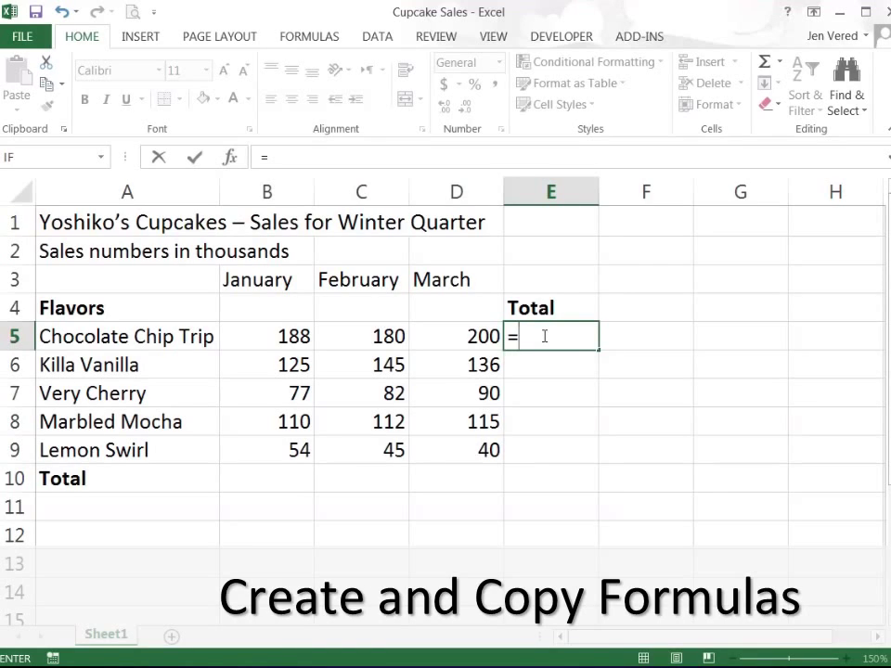
text(b5+)
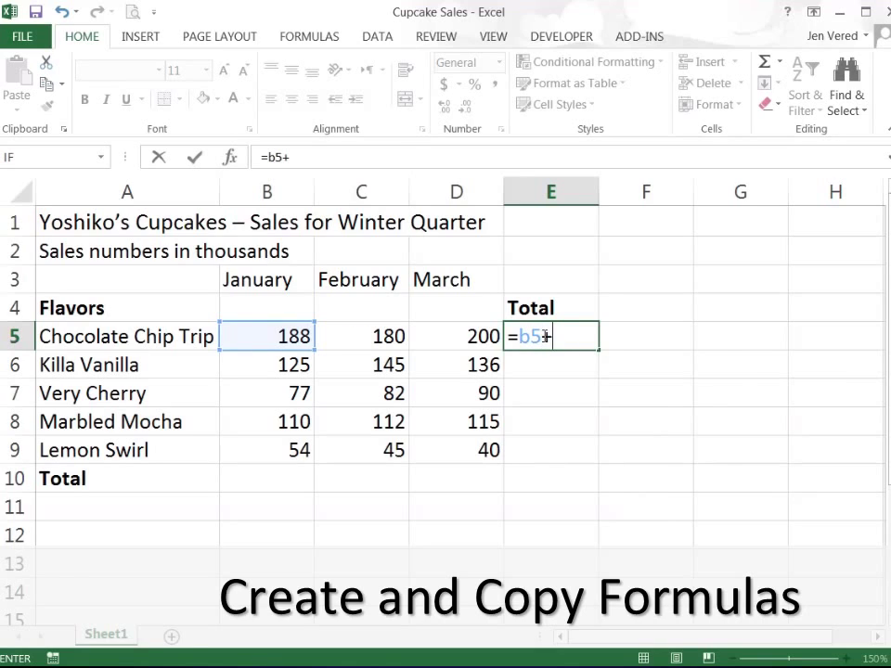
text(c5+)
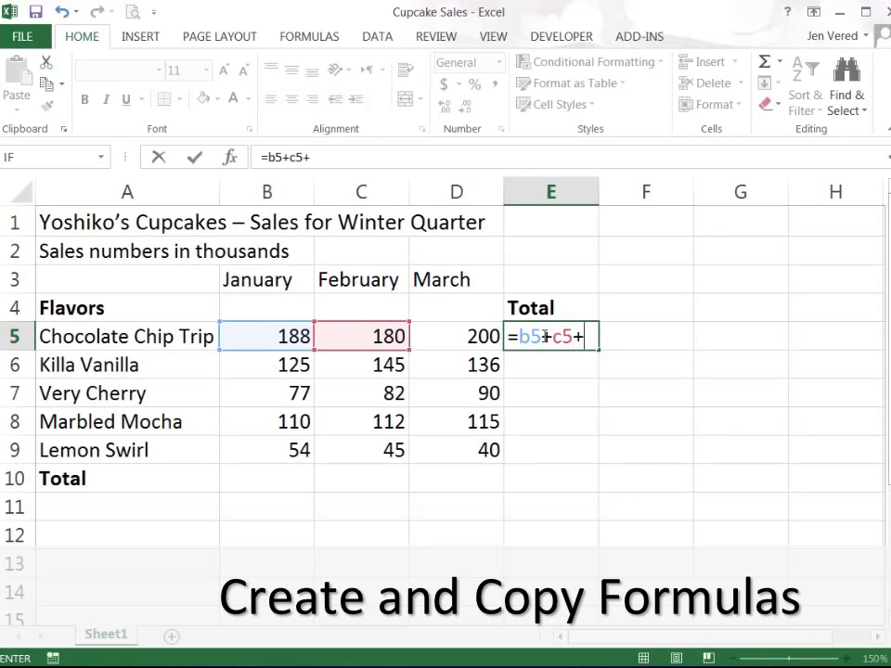
text(d5)
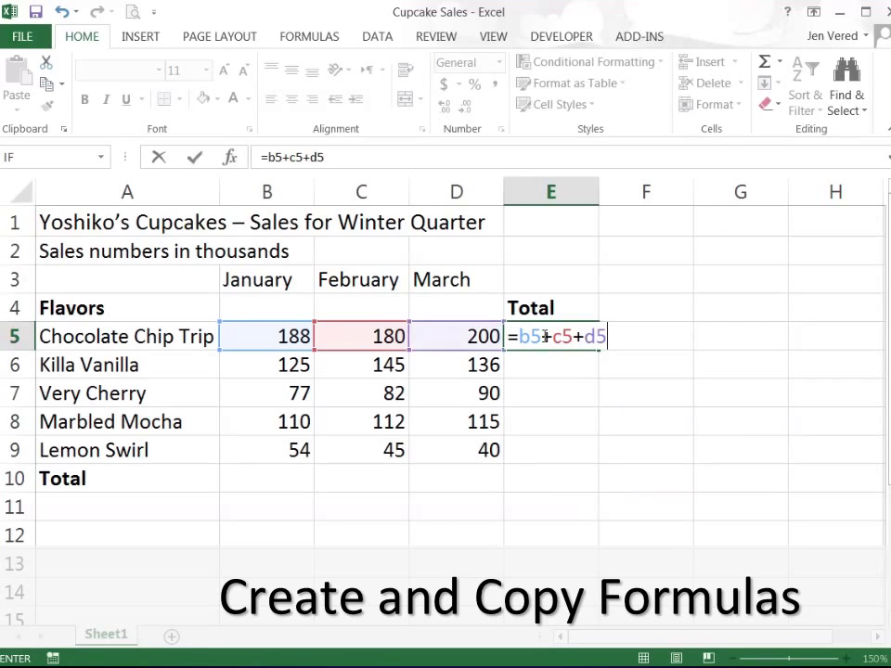
key(Return)
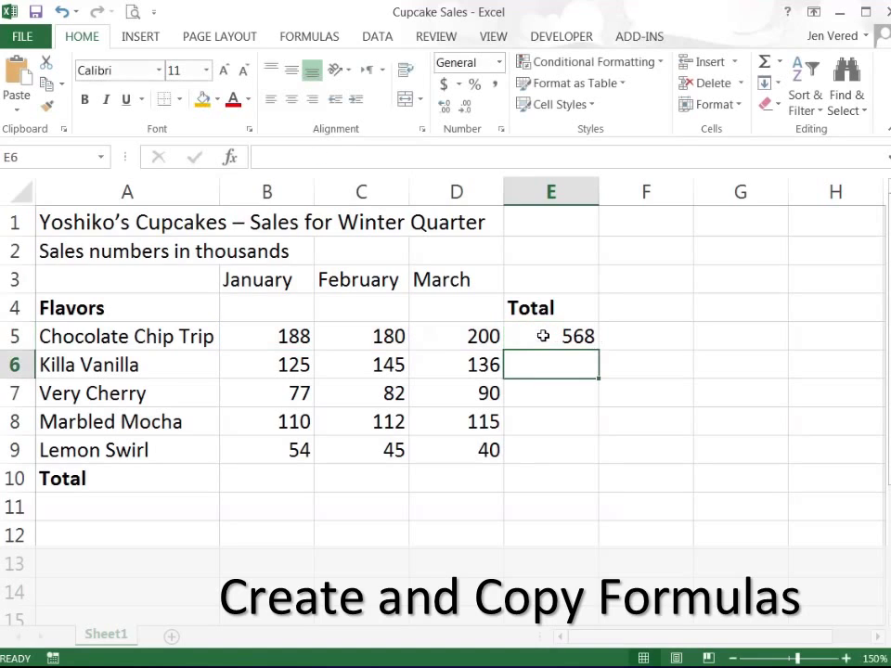
click(544, 336)
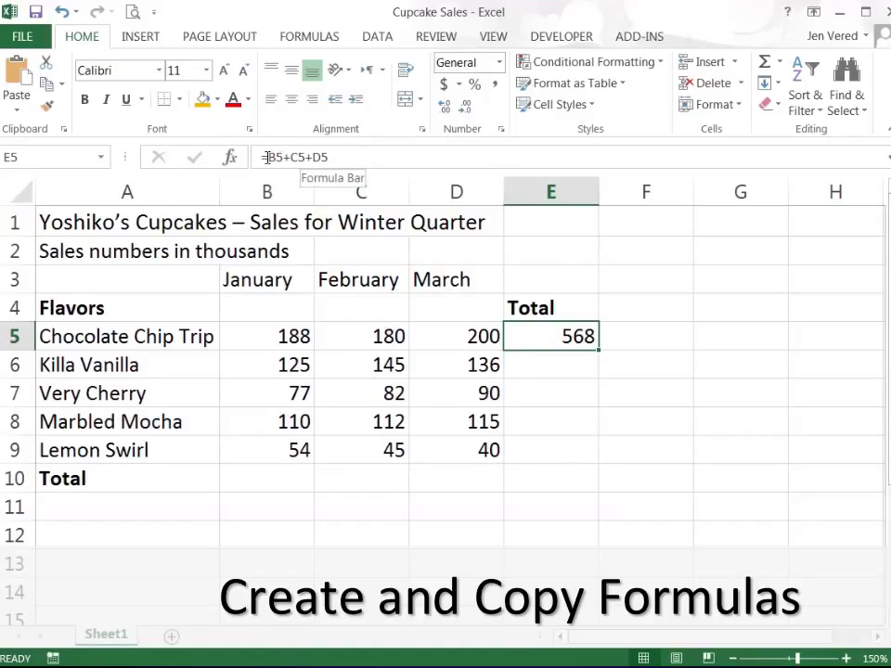
Step: Enter the formula =sum(b6:d6) in E6 to total the Killa Vanilla sales, and check it
click(521, 367)
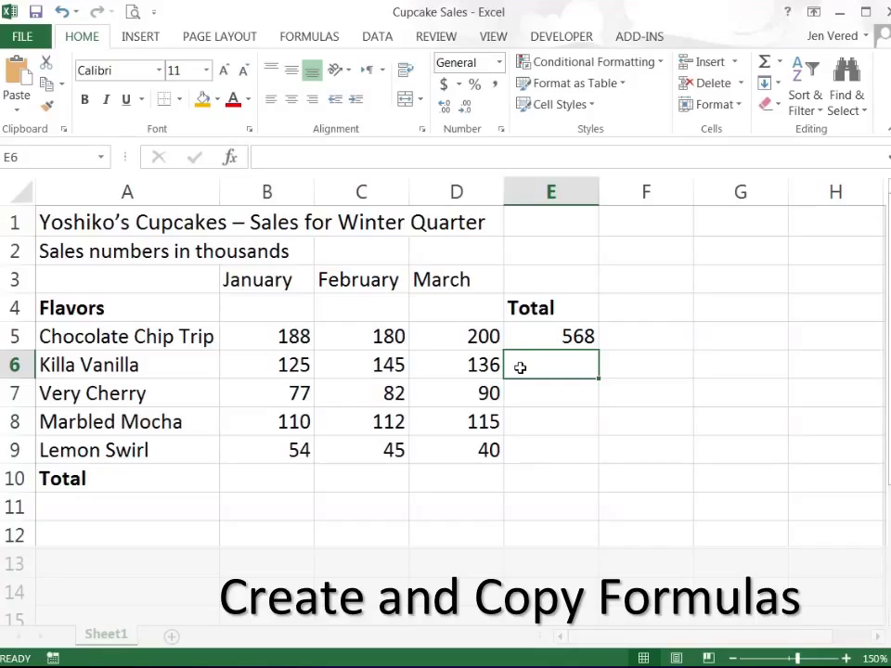
text(=)
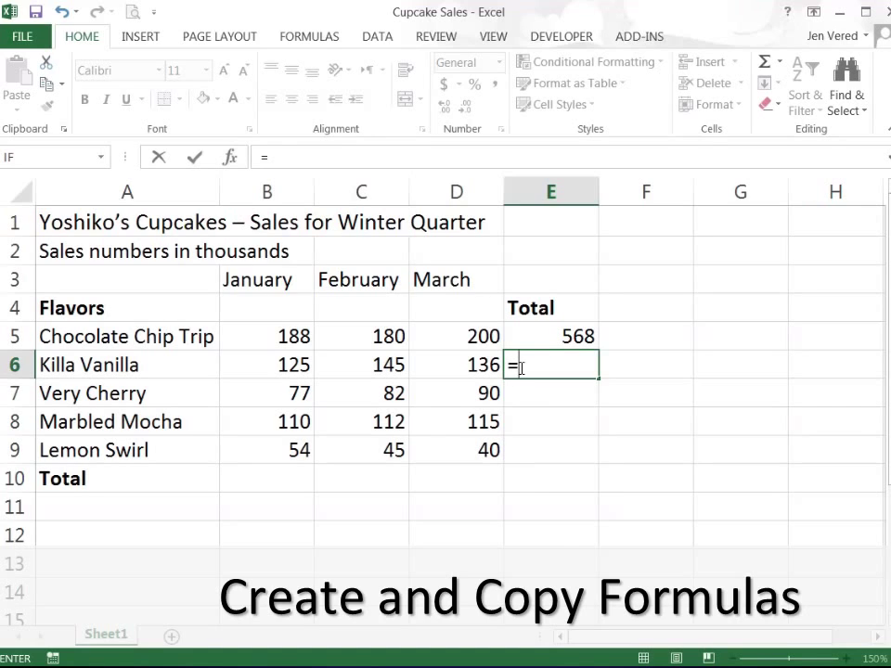
text(sum)
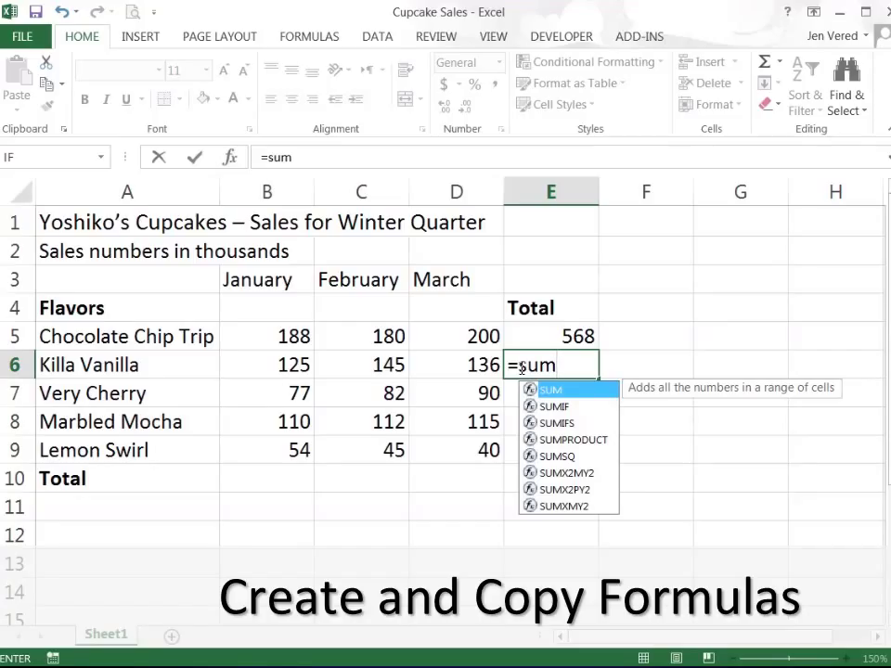
text(()
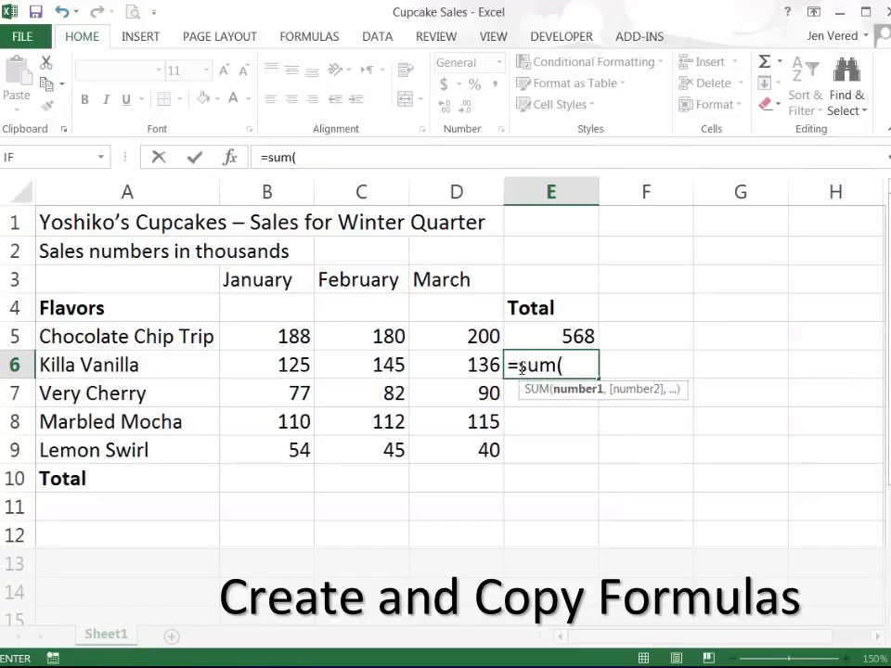
text(b)
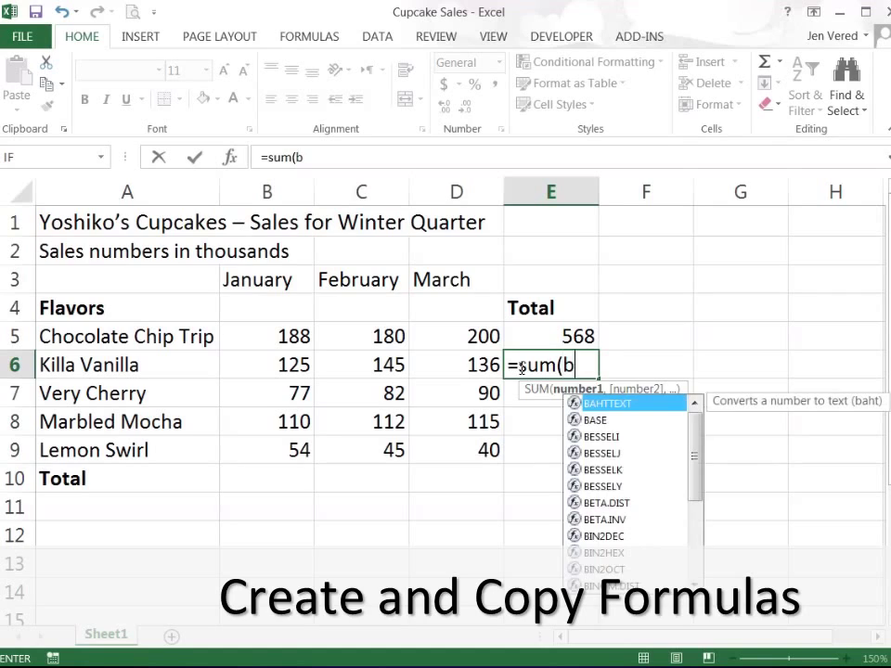
text(6:)
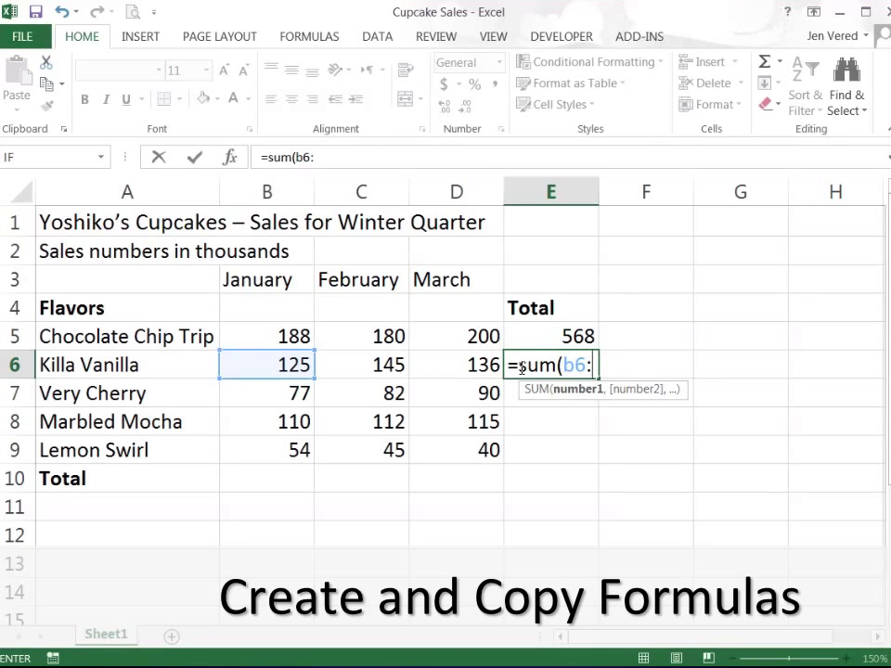
text(d6)
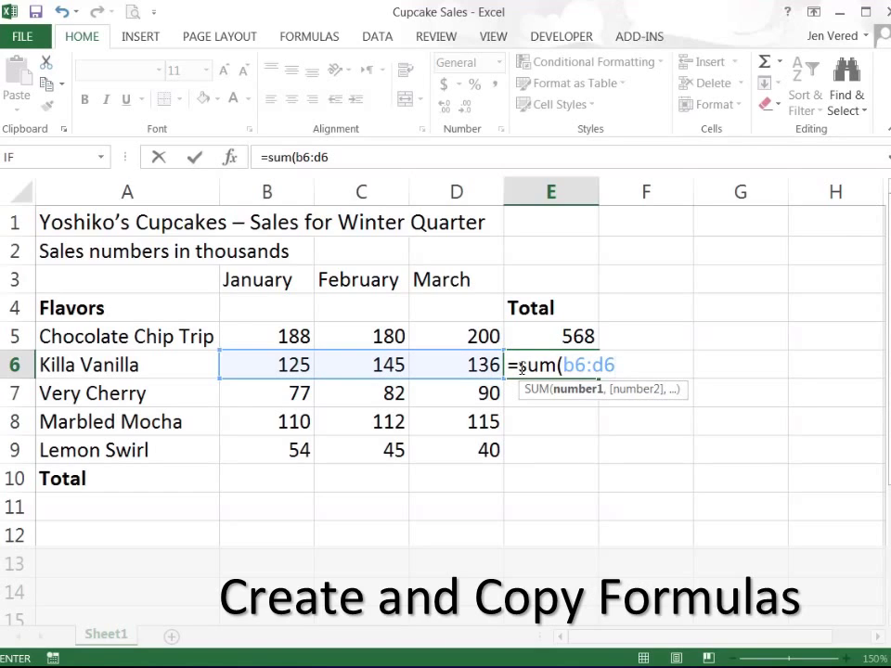
text())
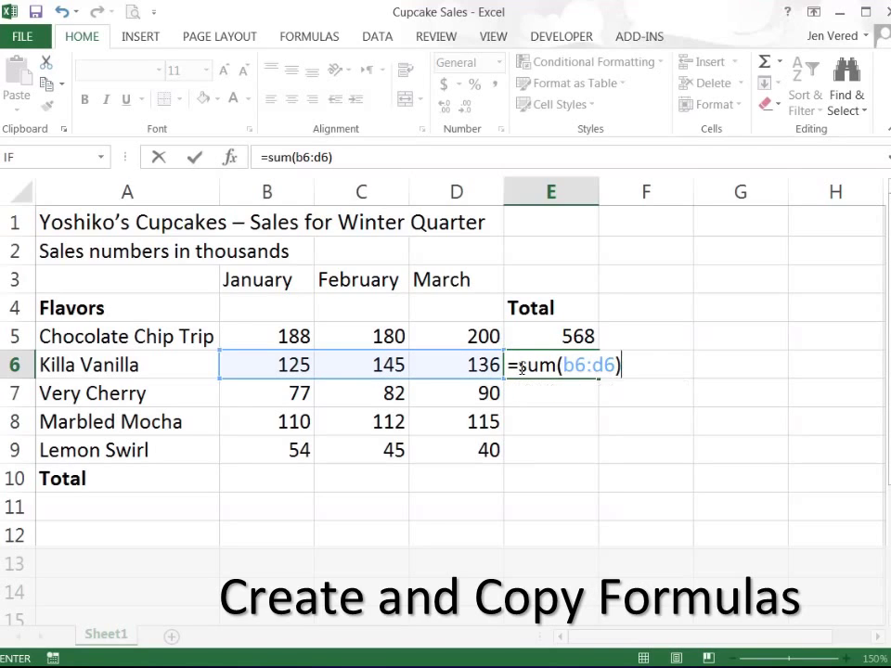
key(Return)
click(567, 367)
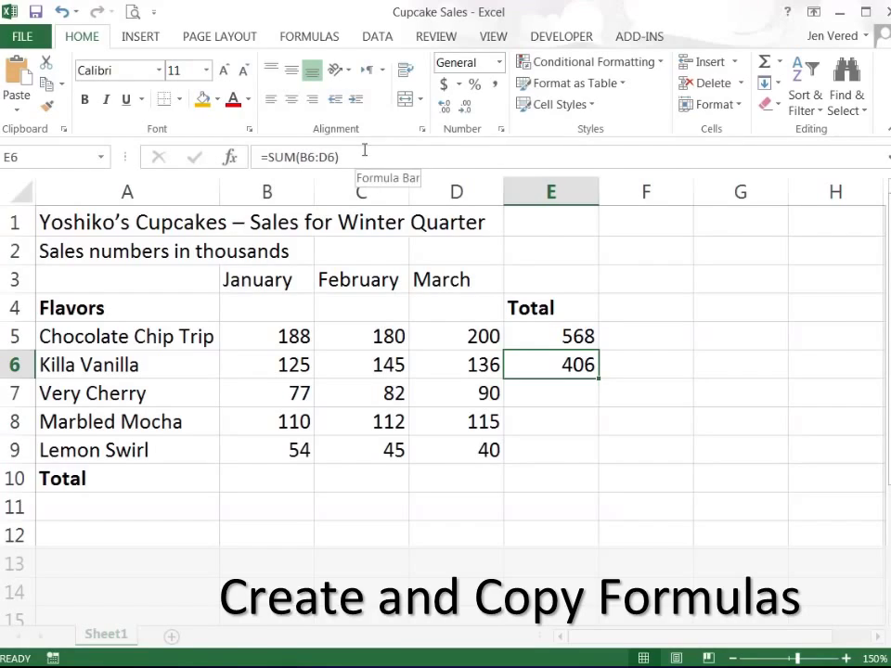
Step: Clear the formulas from E5 and E6
drag(563, 334, 563, 364)
key(Delete)
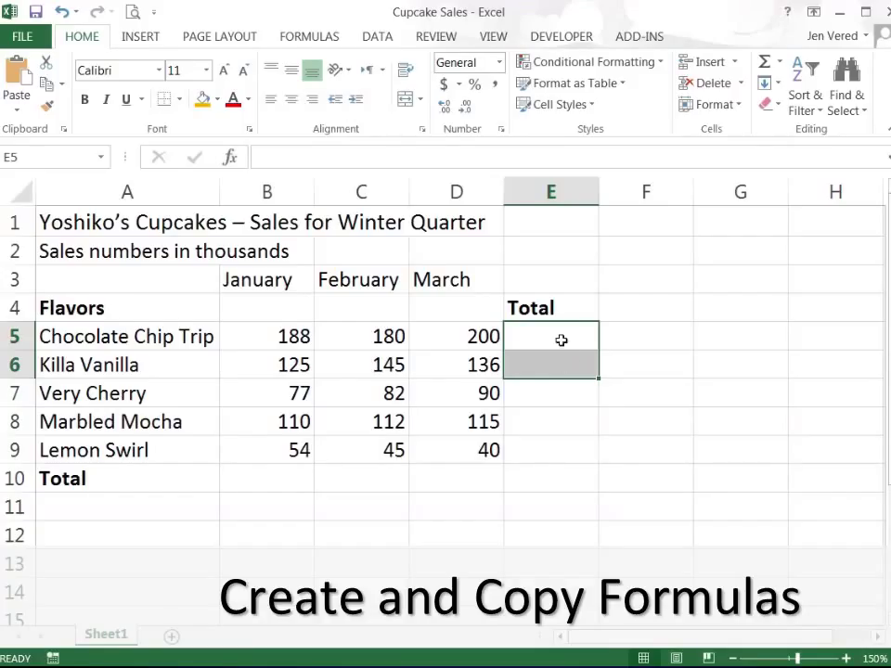
Step: Total the Chocolate Chip Trip sales in E5 with AutoSum over the range B5:D5
click(561, 340)
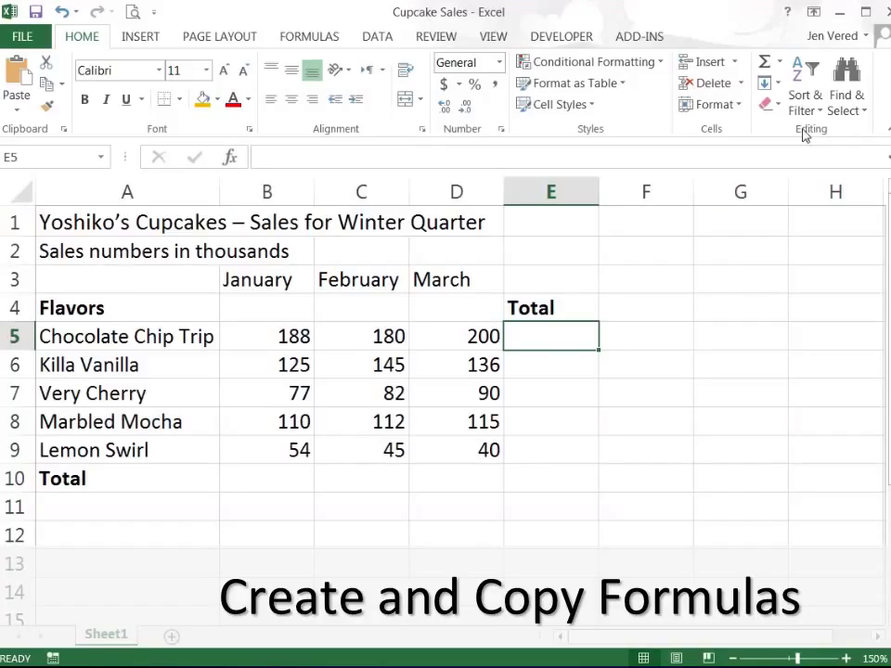
click(767, 70)
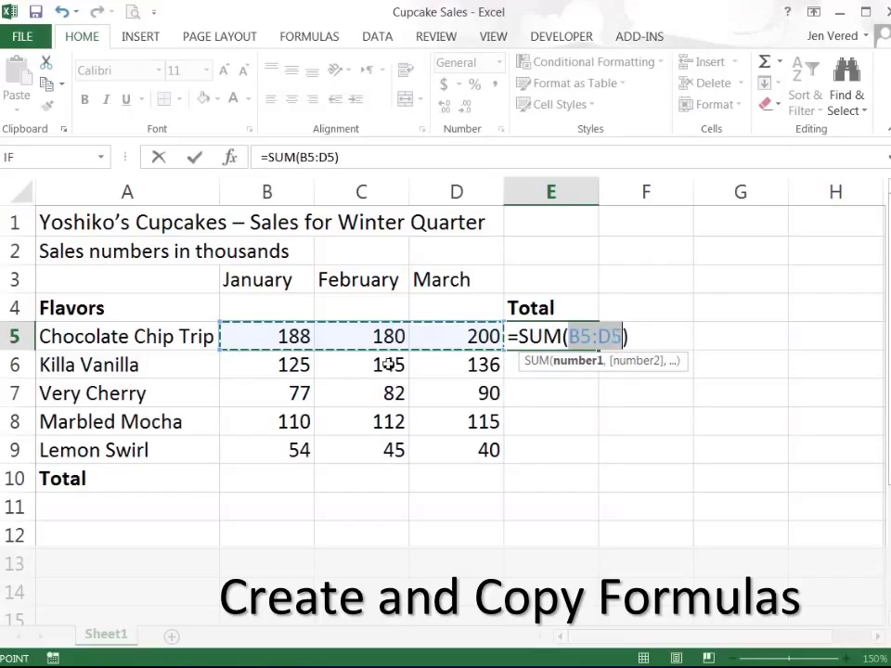
drag(367, 340, 372, 435)
drag(278, 331, 430, 339)
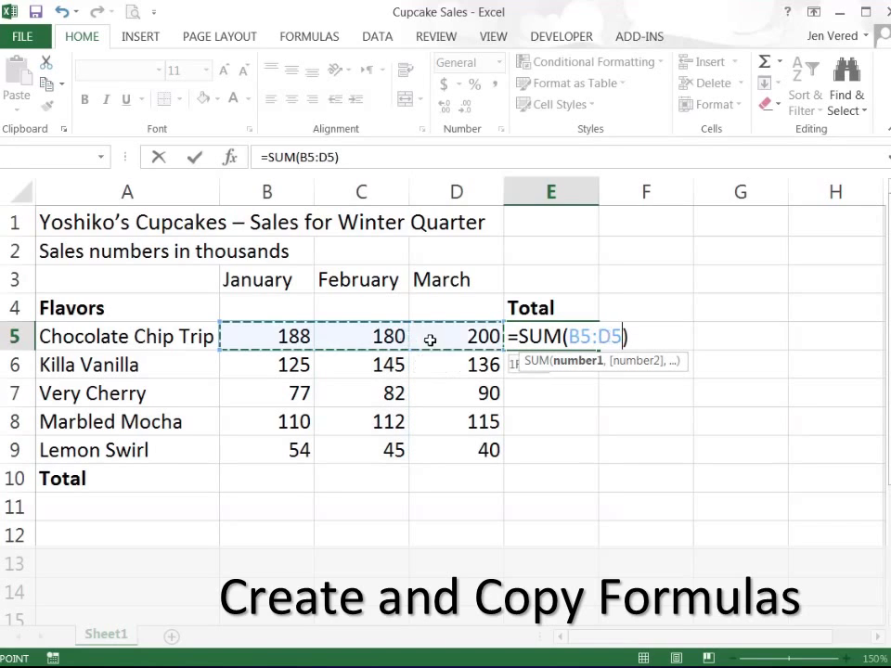
drag(358, 334, 354, 431)
click(295, 406)
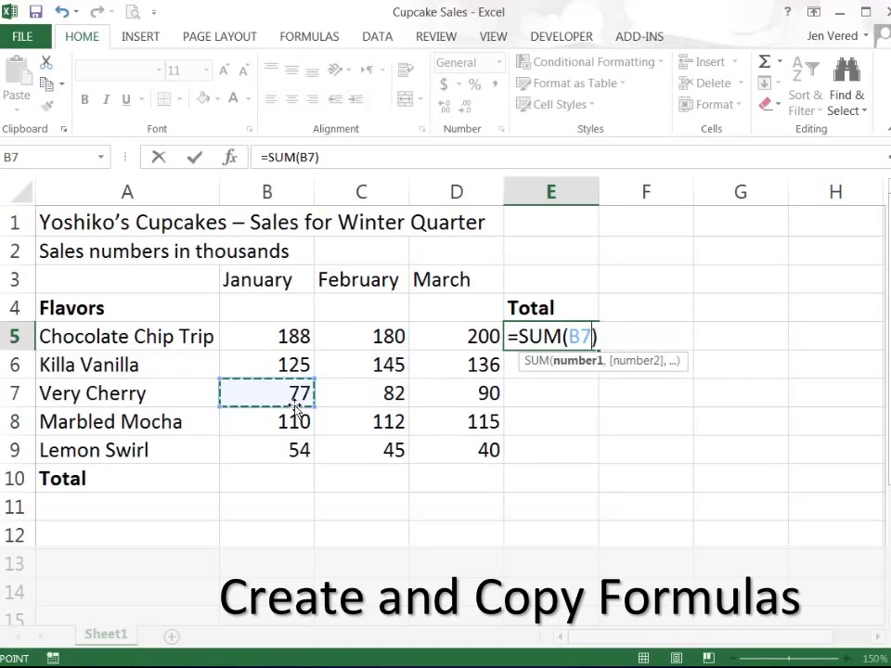
drag(252, 339, 463, 339)
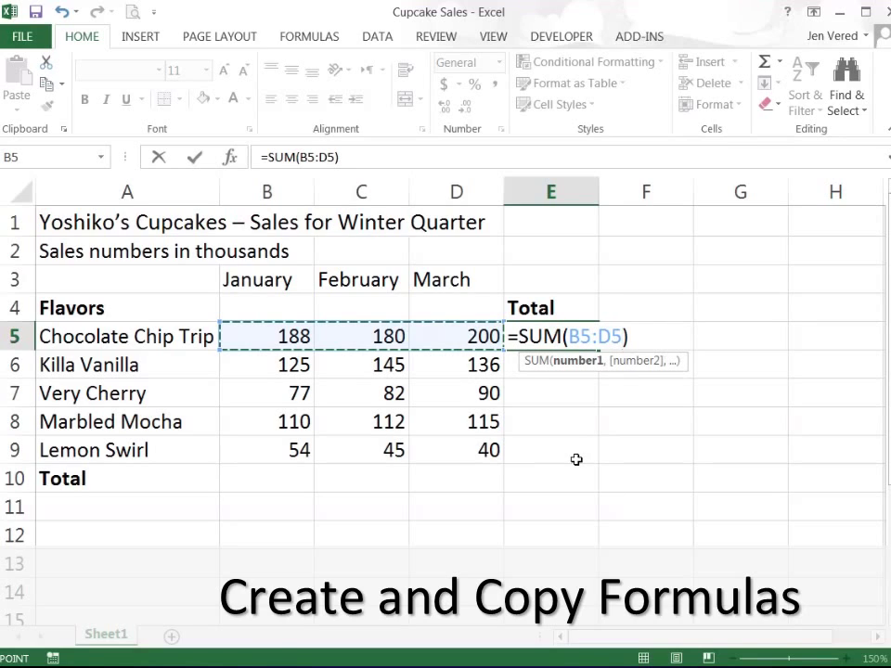
key(Return)
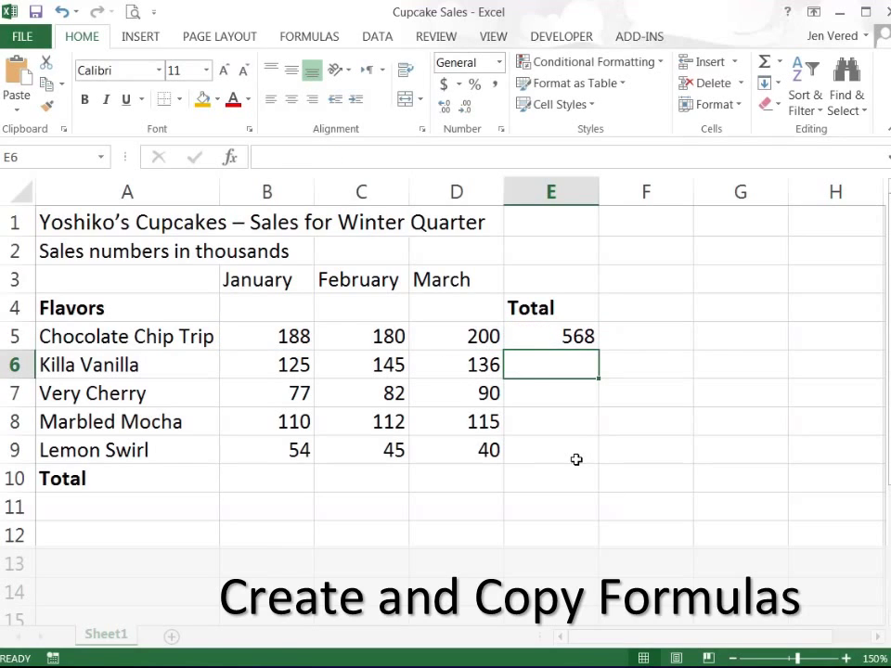
click(555, 343)
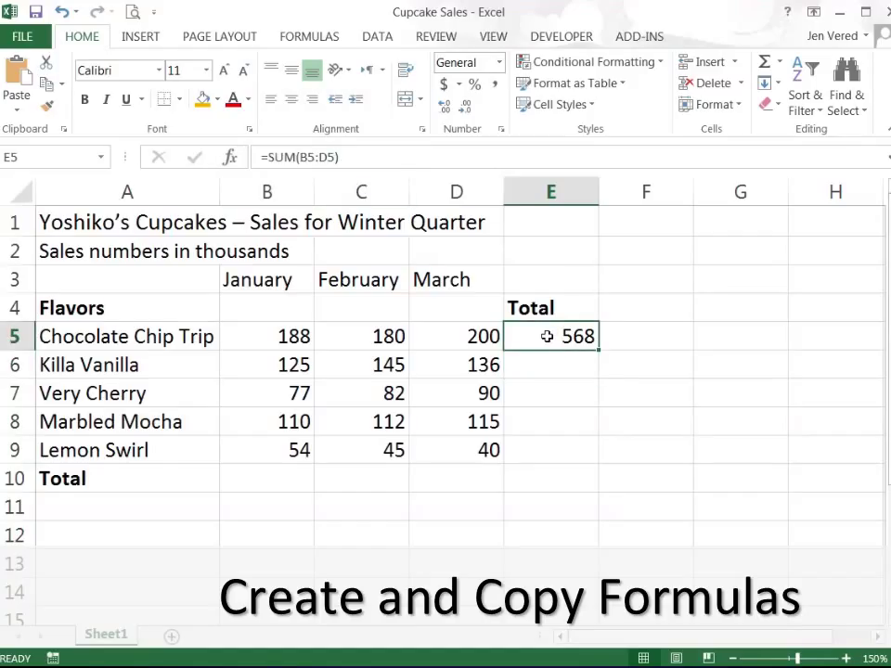
Step: Total the January sales in B10 with AutoSum over the range B5:B9
click(270, 478)
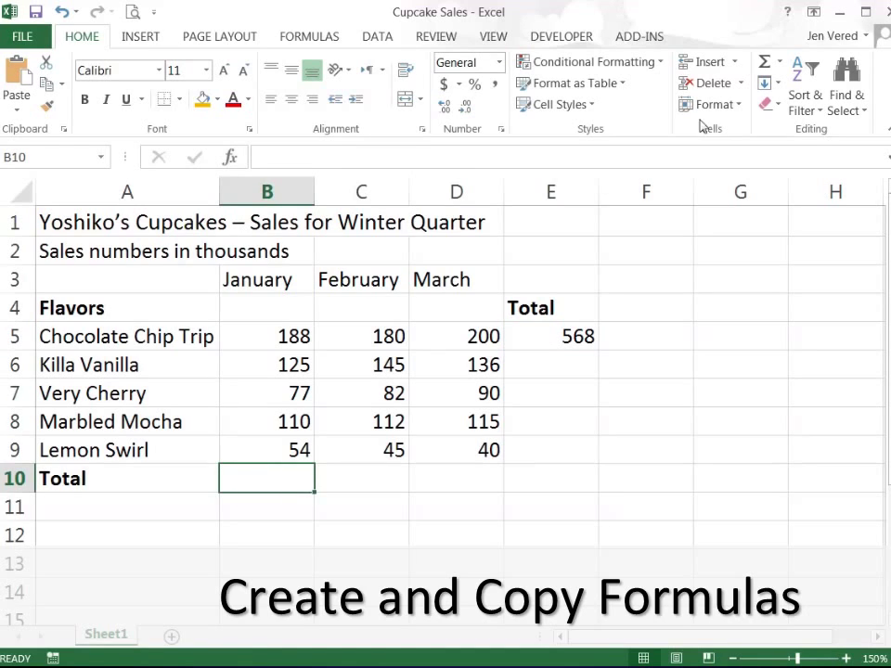
click(767, 61)
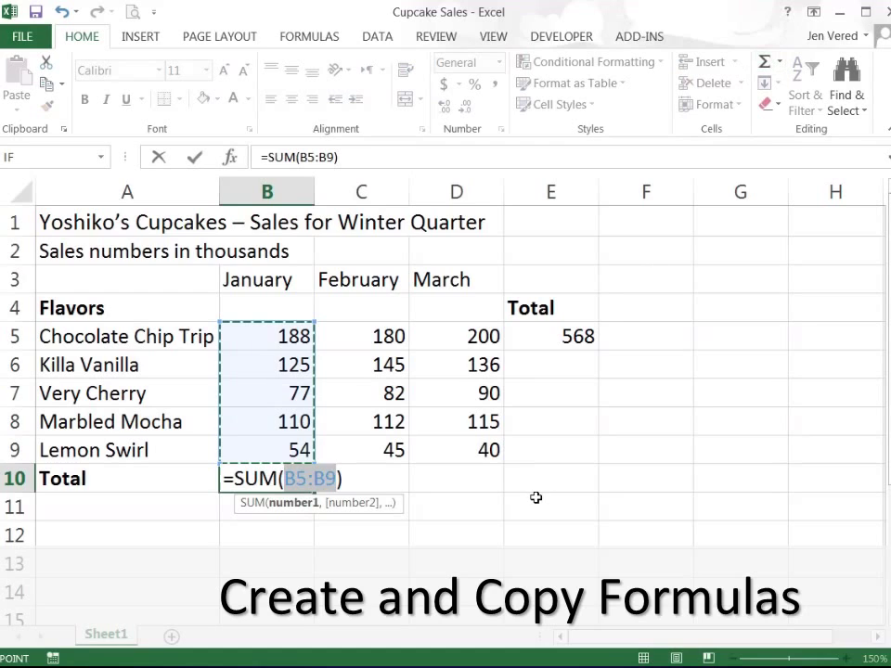
key(Return)
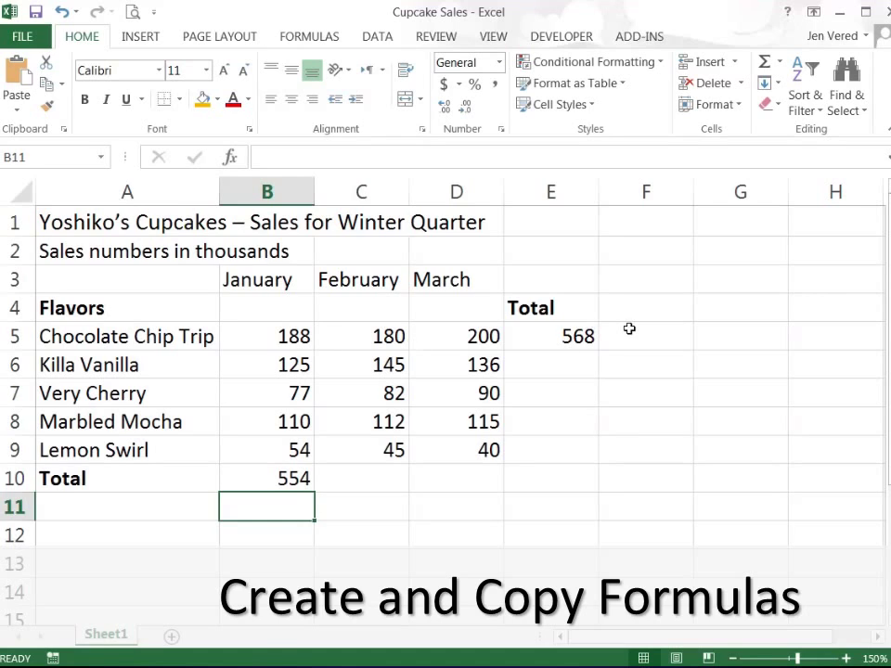
Step: Copy the Chocolate Chip Trip total formula from E5 down through E9
click(565, 340)
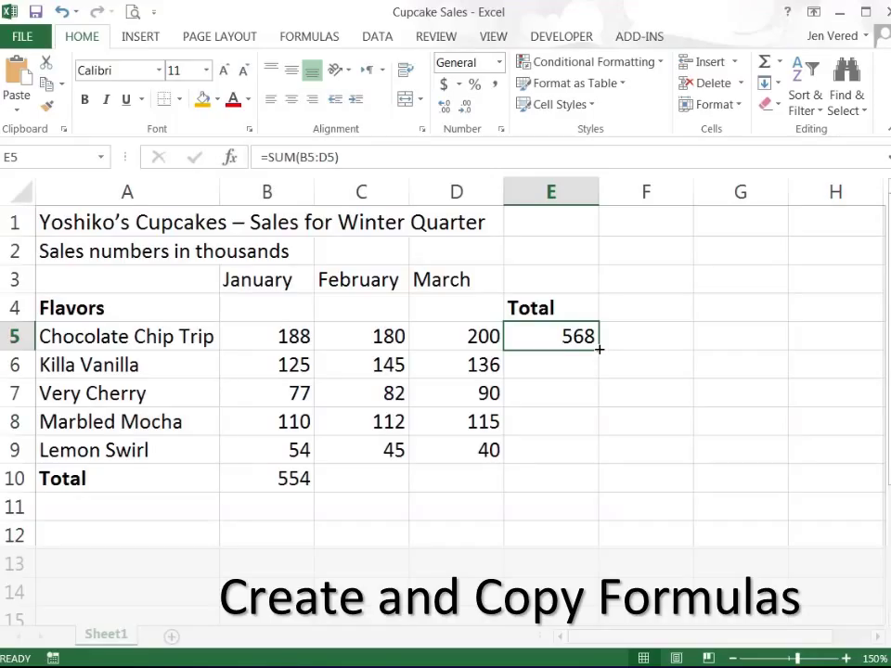
drag(598, 349, 599, 349)
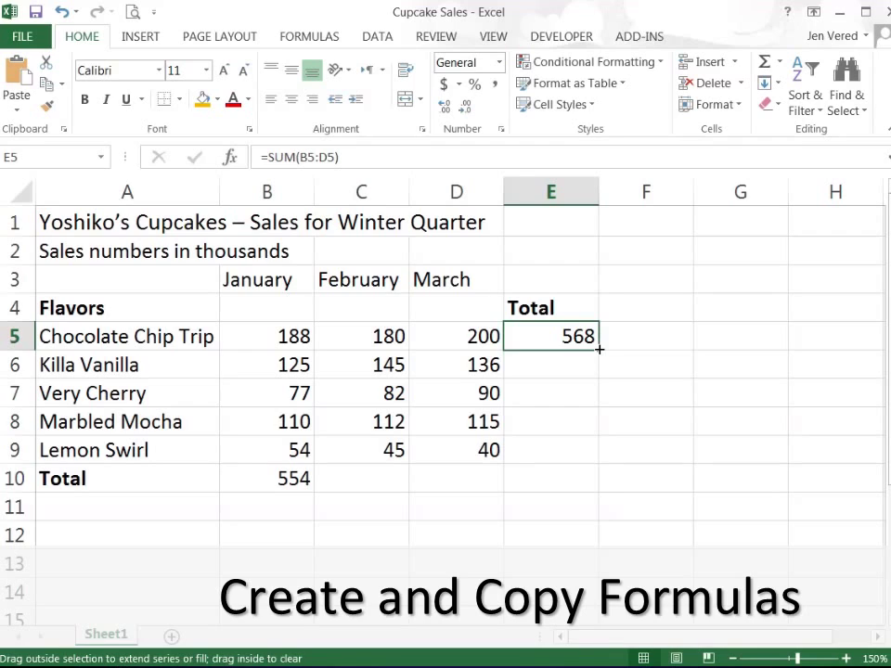
drag(598, 349, 583, 461)
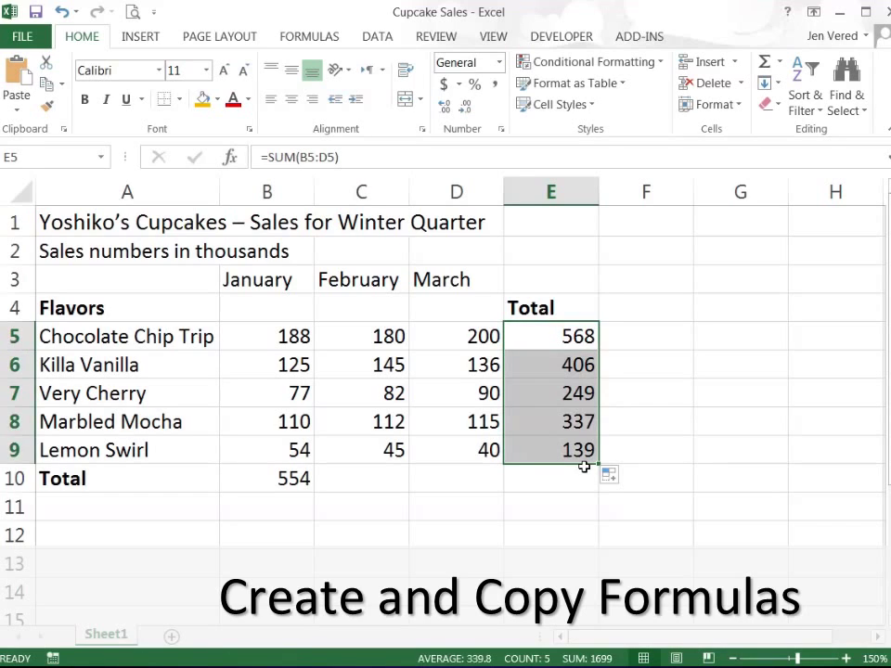
Step: Examine the copied total formulas in E6 through E9 to check which cell ranges they reference
click(571, 395)
click(564, 371)
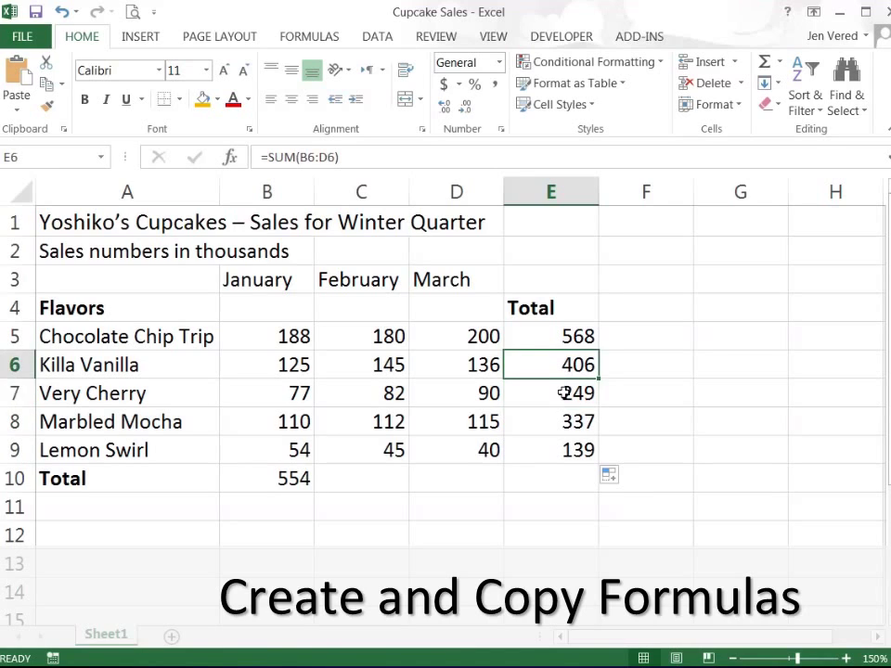
click(563, 393)
click(557, 415)
click(554, 443)
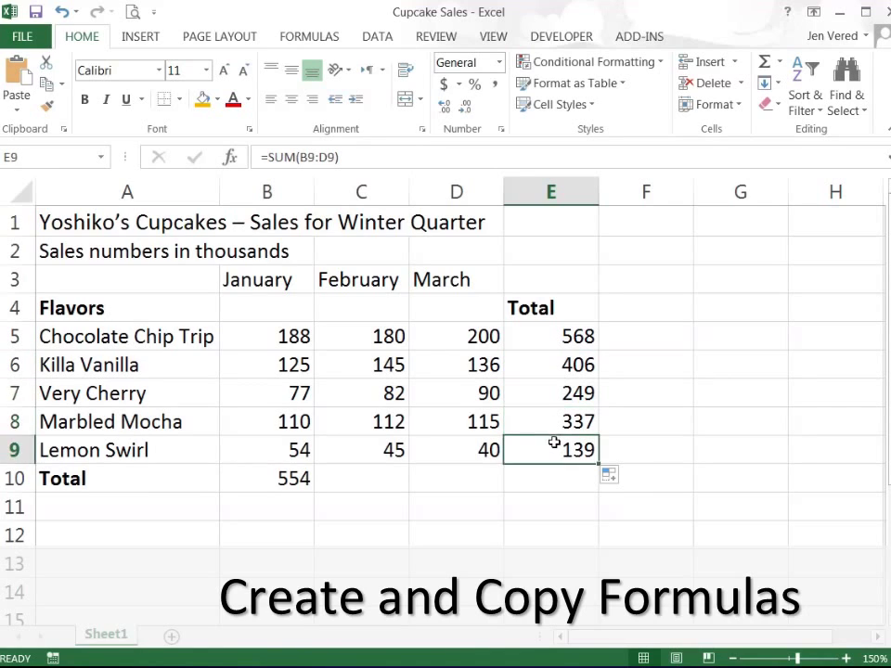
click(551, 417)
click(548, 387)
click(550, 365)
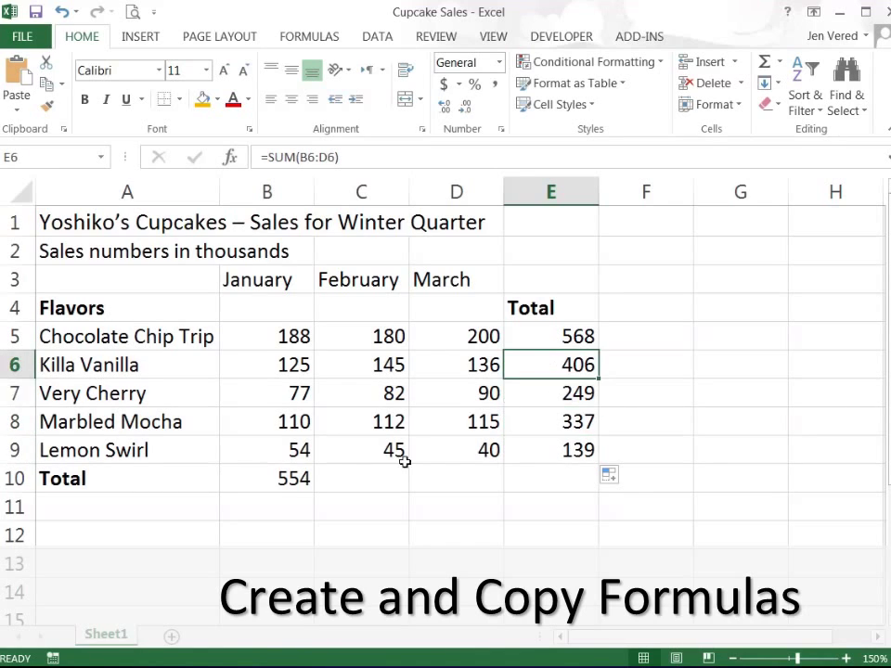
Step: Copy the January total formula from B10 across through E10 and check the copied formulas
click(288, 478)
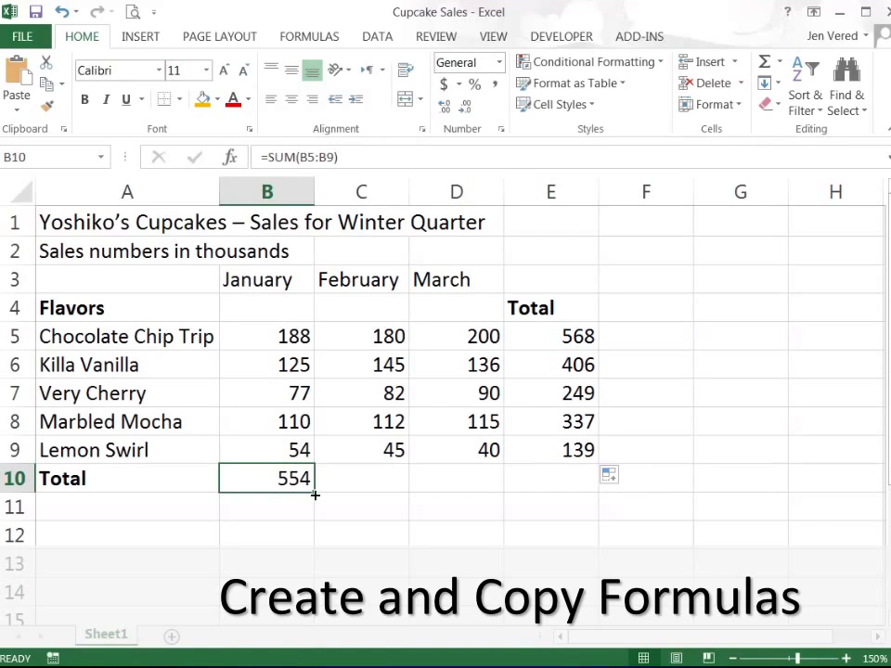
drag(315, 495, 565, 481)
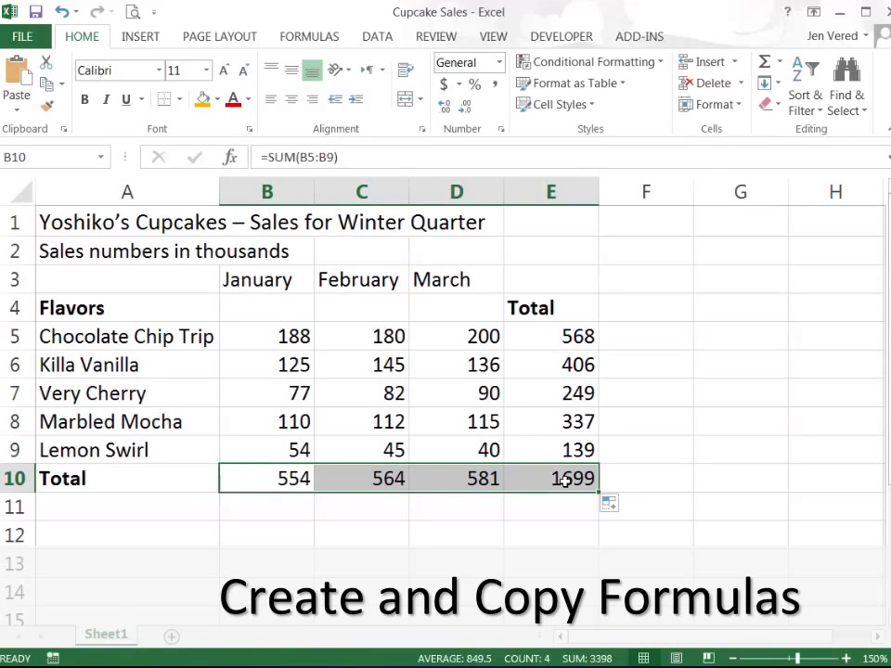
click(334, 488)
click(441, 485)
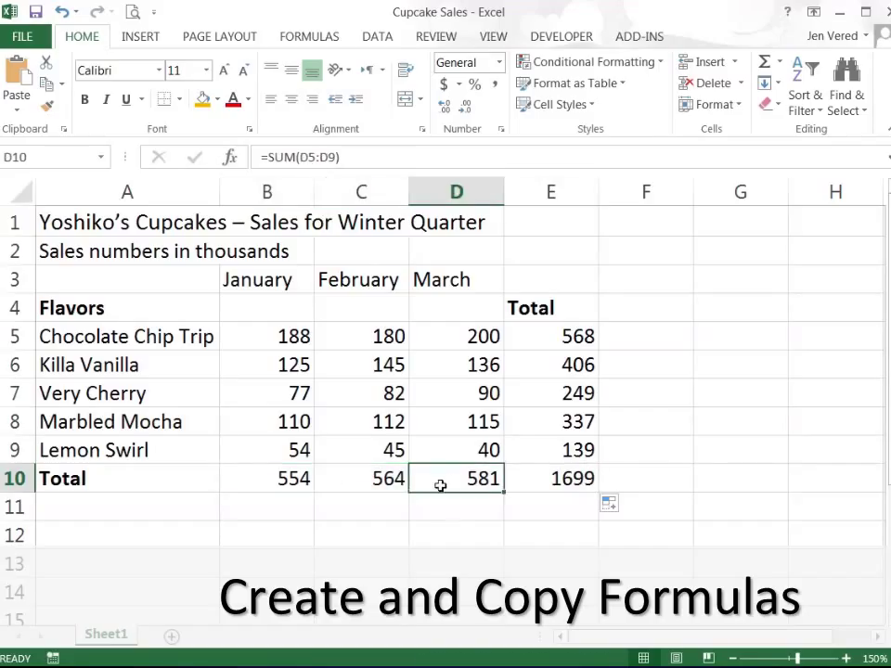
click(530, 483)
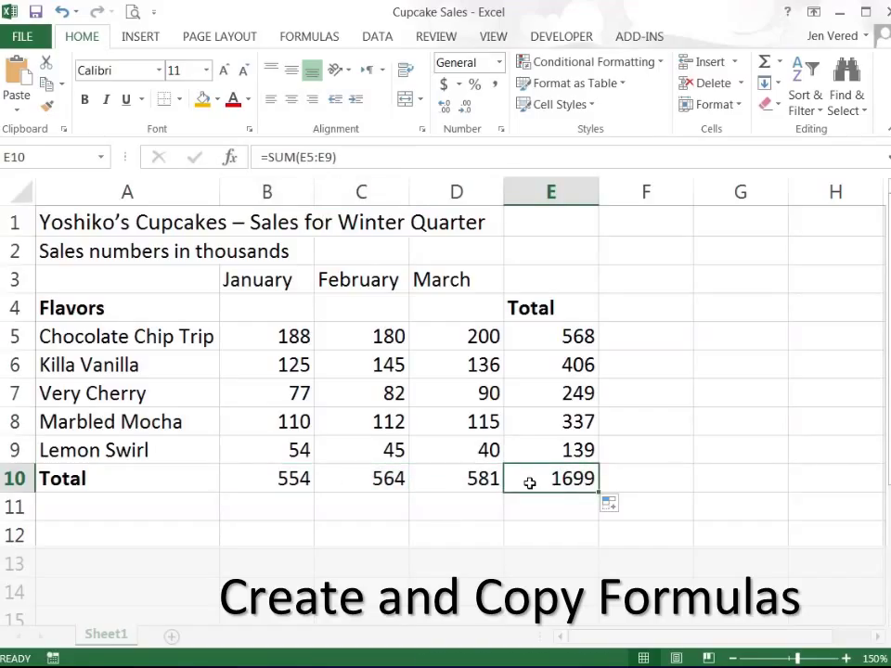